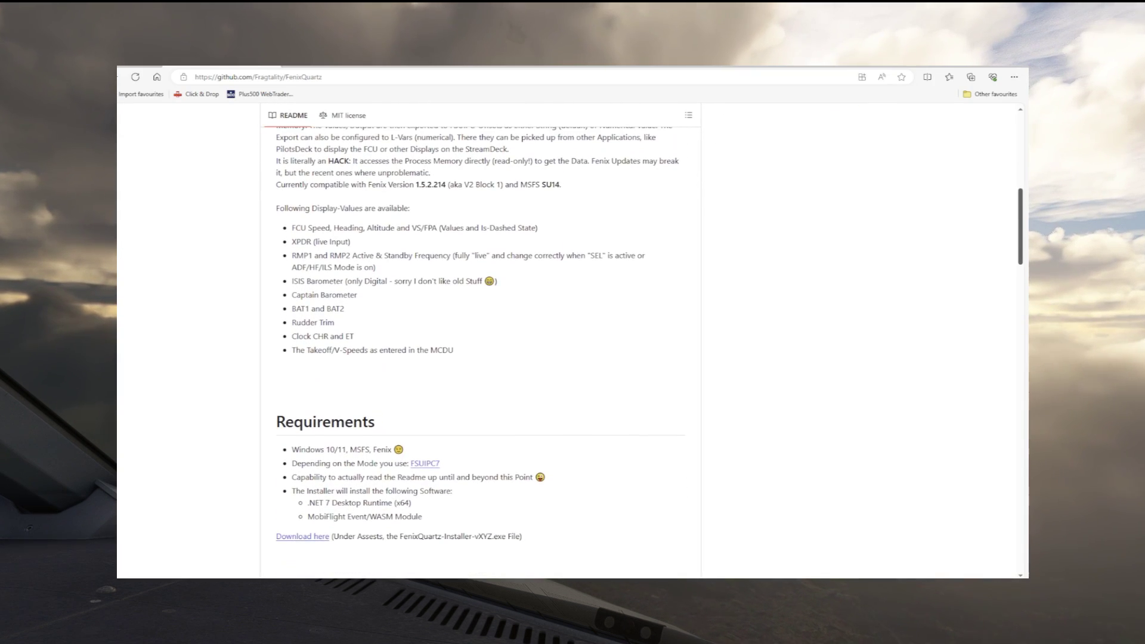
scroll(801, 394, "down", 1)
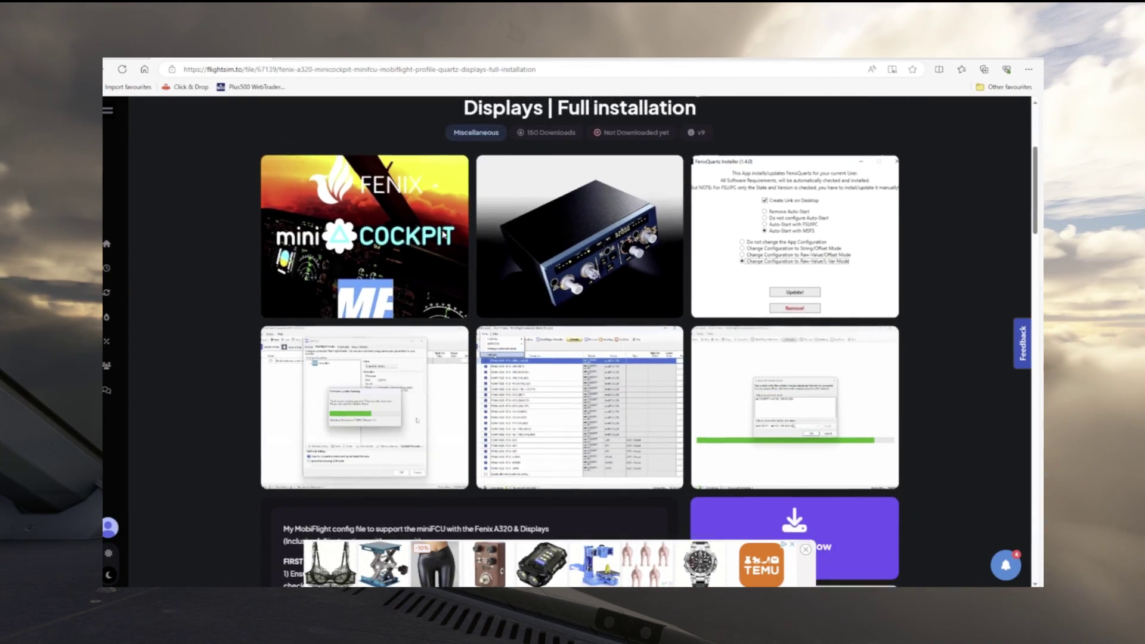
On the flightsim.to miniFCU profile page, start downloading the Fenix A320 MobiFlight config file
scroll(567, 340, "down", 5)
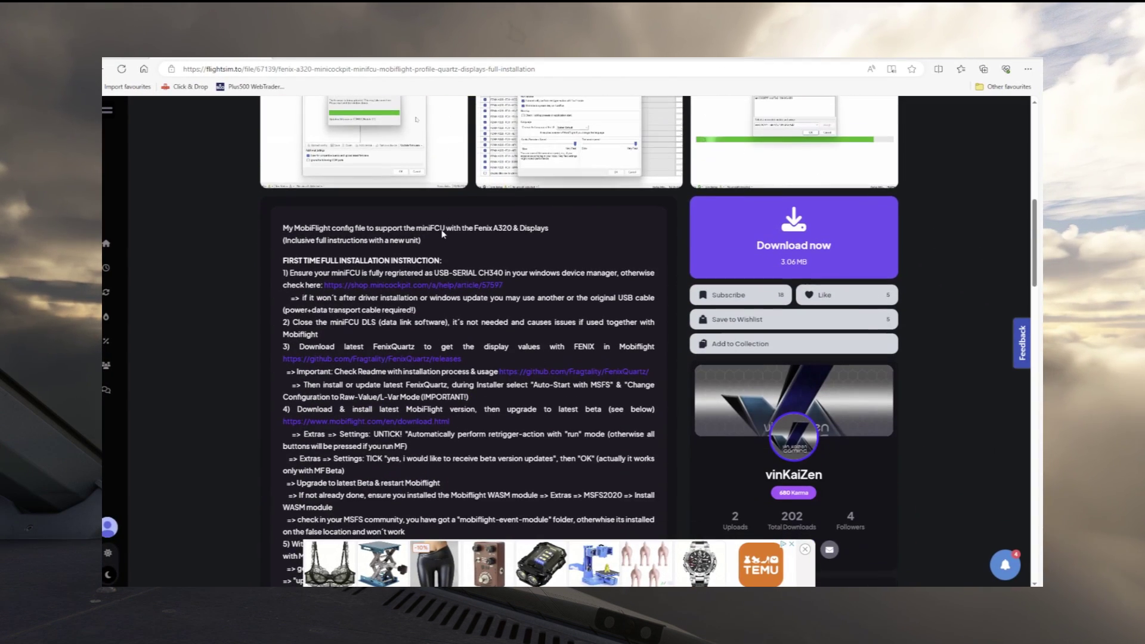
left_click(793, 234)
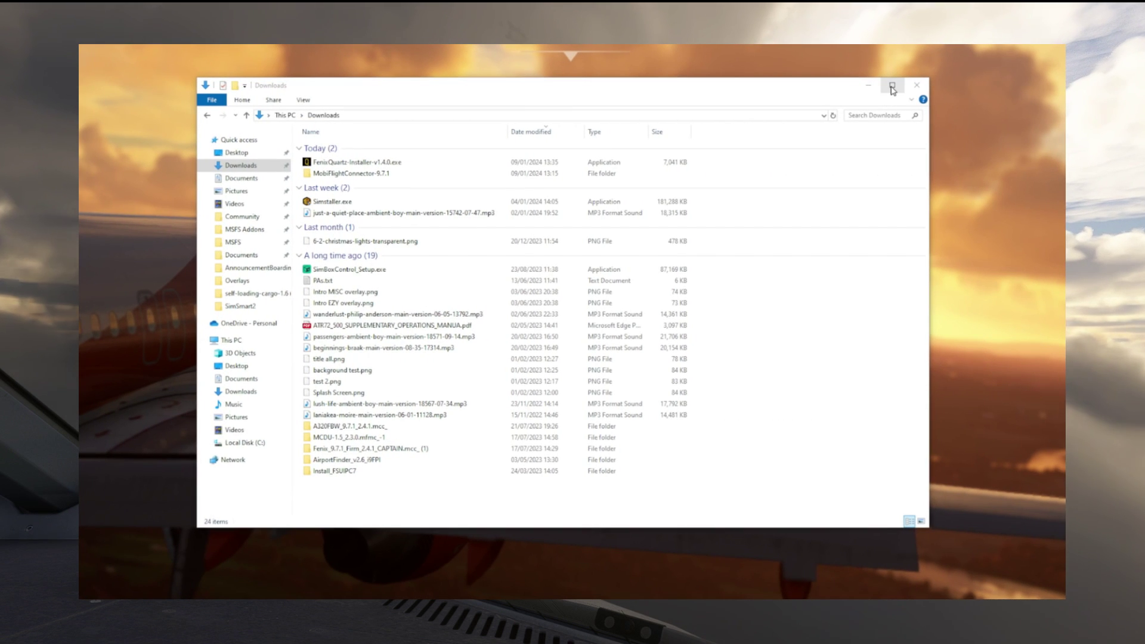
Launch FenixQuartz-Installer-v1.4.0.exe from Downloads, running it past the SmartScreen warning
double_click(333, 162)
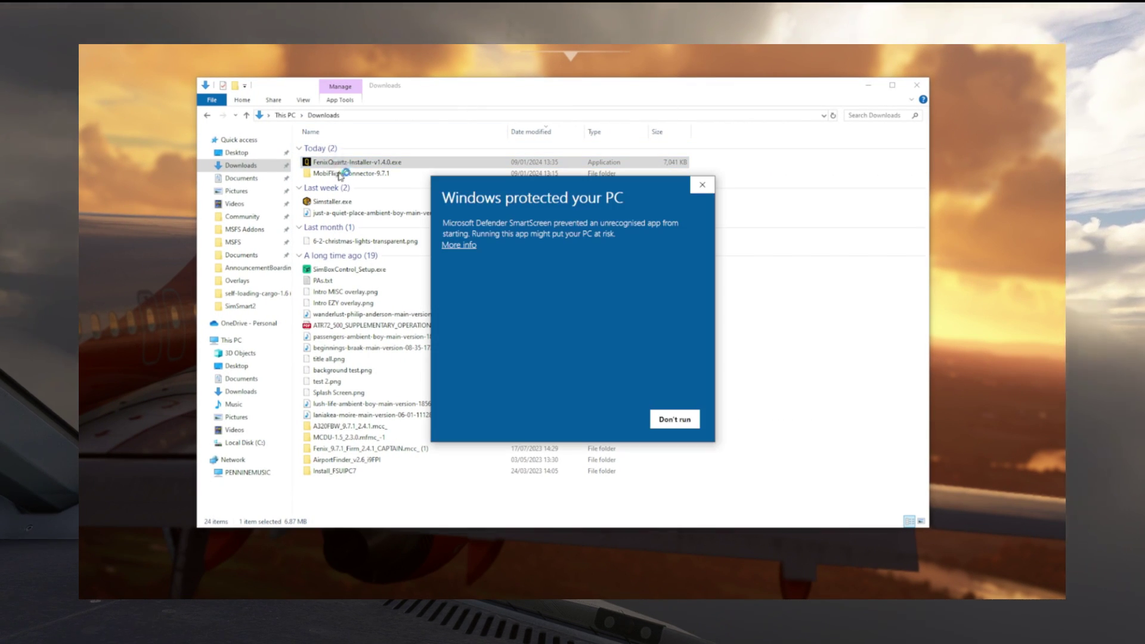
left_click(460, 246)
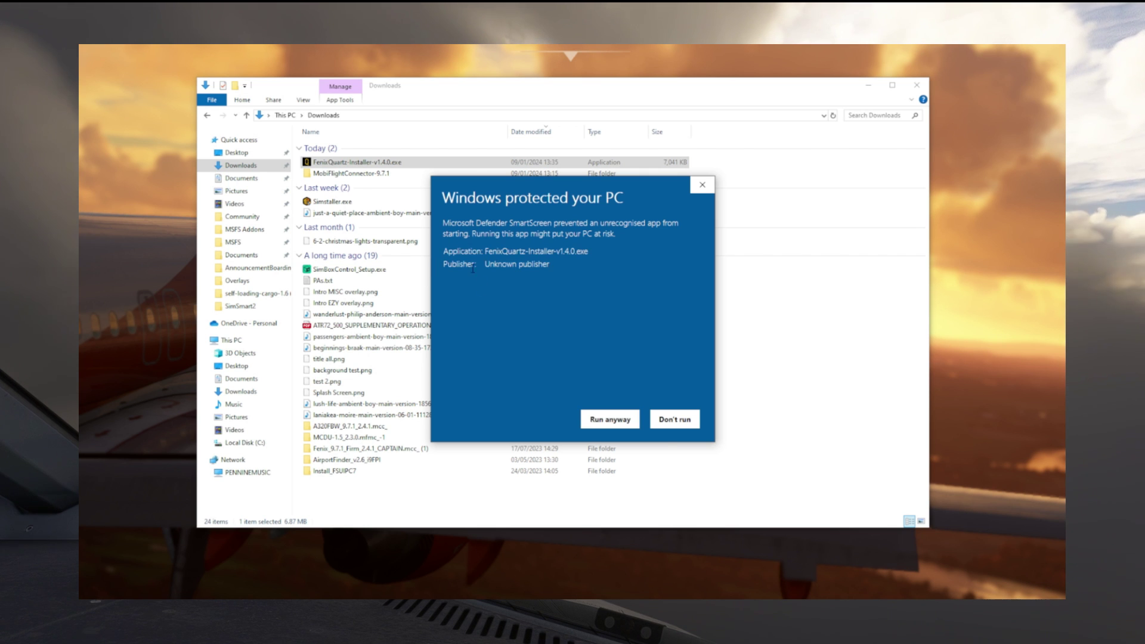
left_click(610, 420)
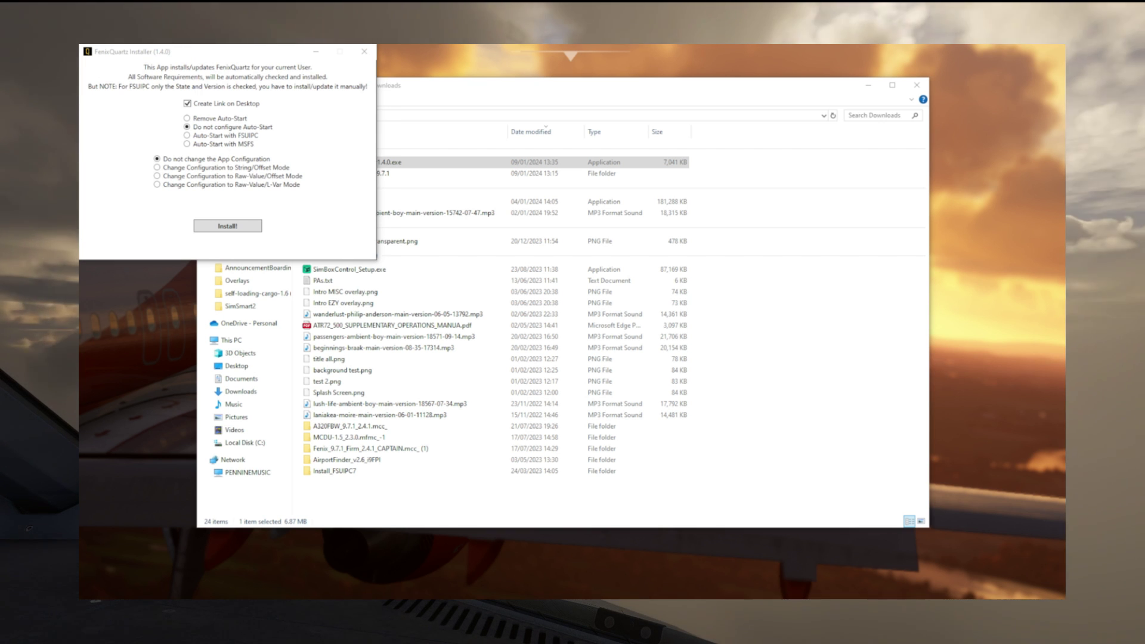
Install FenixQuartz with Auto-Start with MSFS and Raw-Value/L-Var Mode, then close the installer
left_click(204, 146)
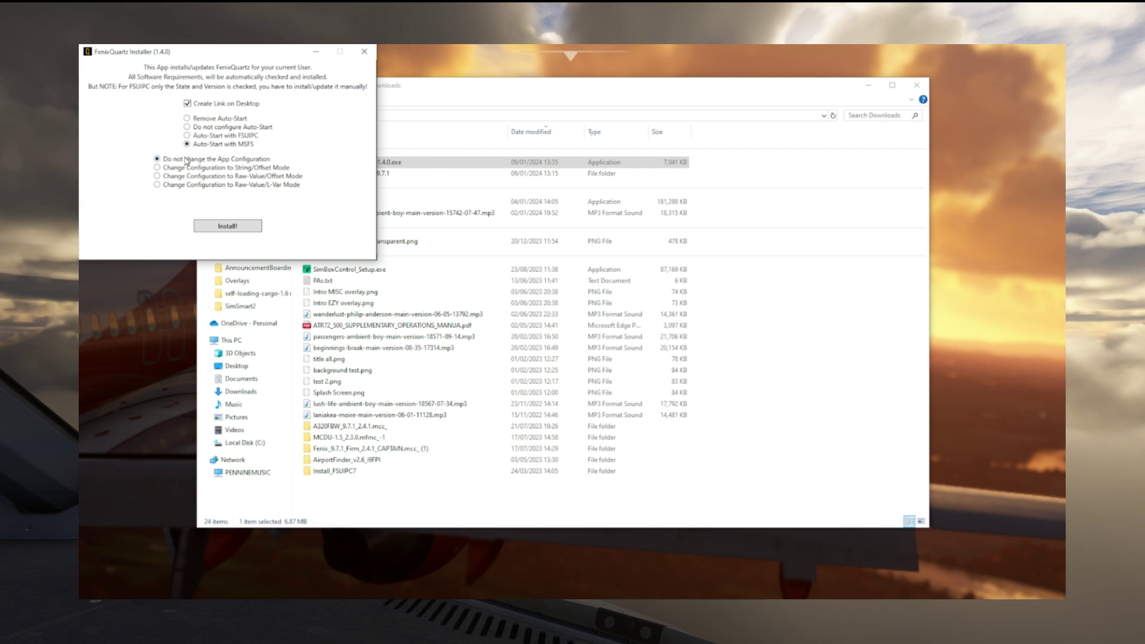
left_click(157, 185)
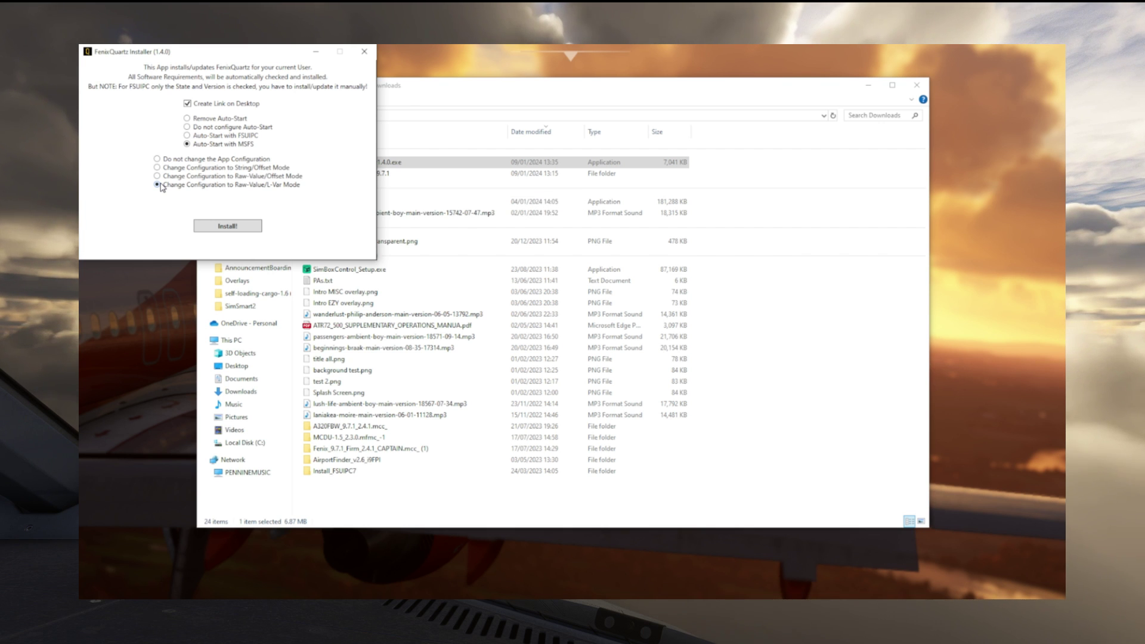
left_click(158, 159)
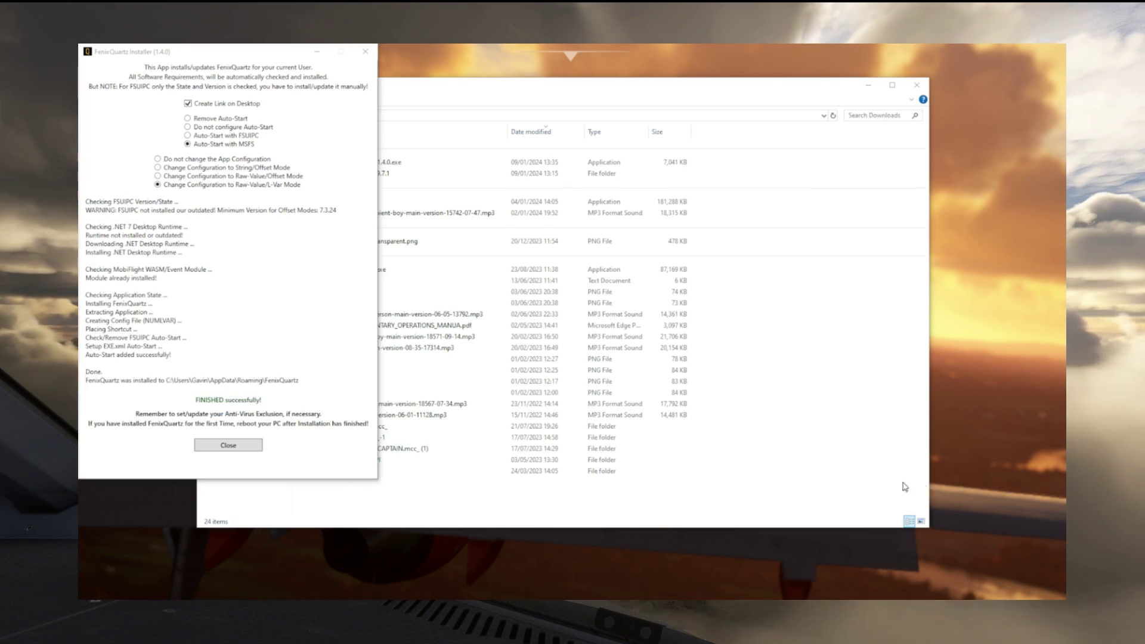
left_click(799, 485)
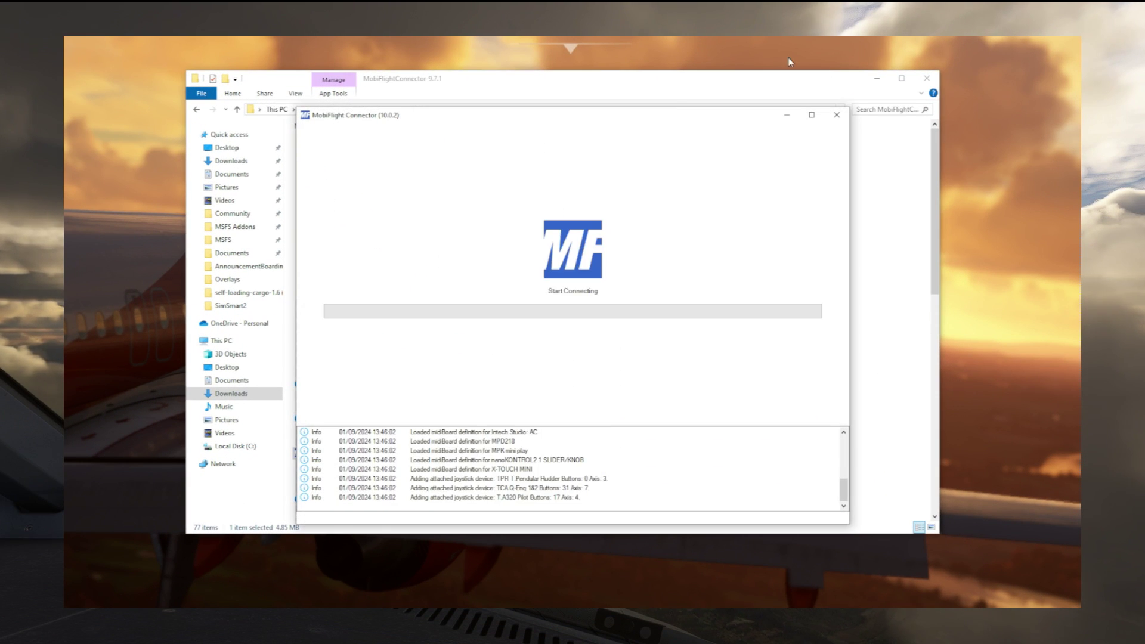
Bring MobiFlight Connector forward and decline the new firmware upload and its follow-up hint
left_click(877, 78)
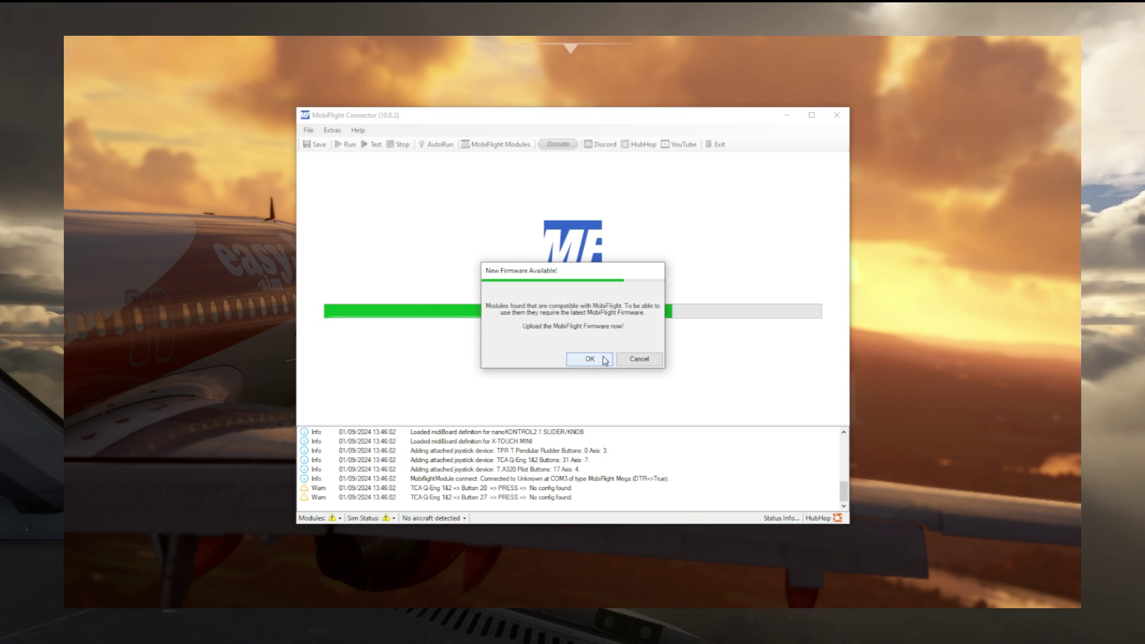
left_click(635, 360)
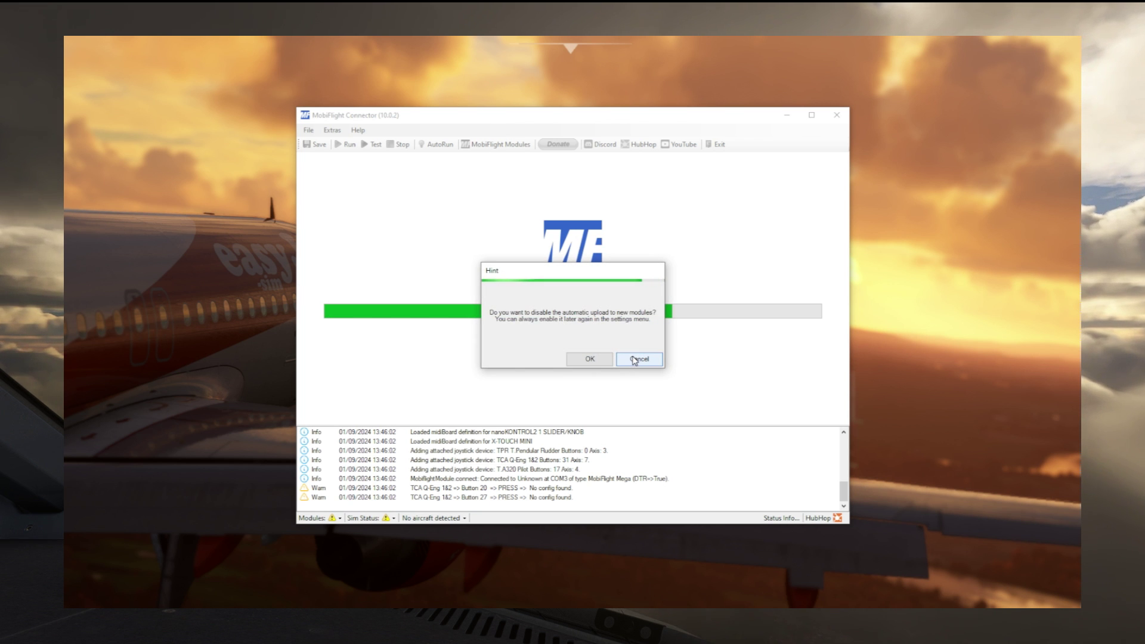
left_click(635, 360)
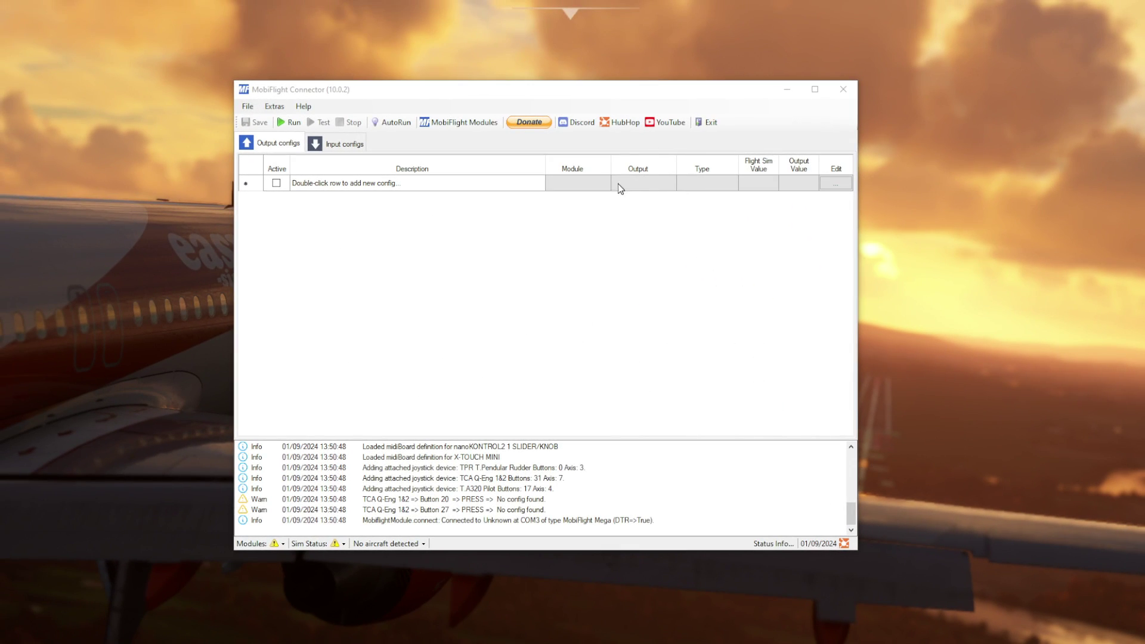
In Extras > Settings, turn off retrigger in run mode, enable beta version updates, and save
left_click(273, 107)
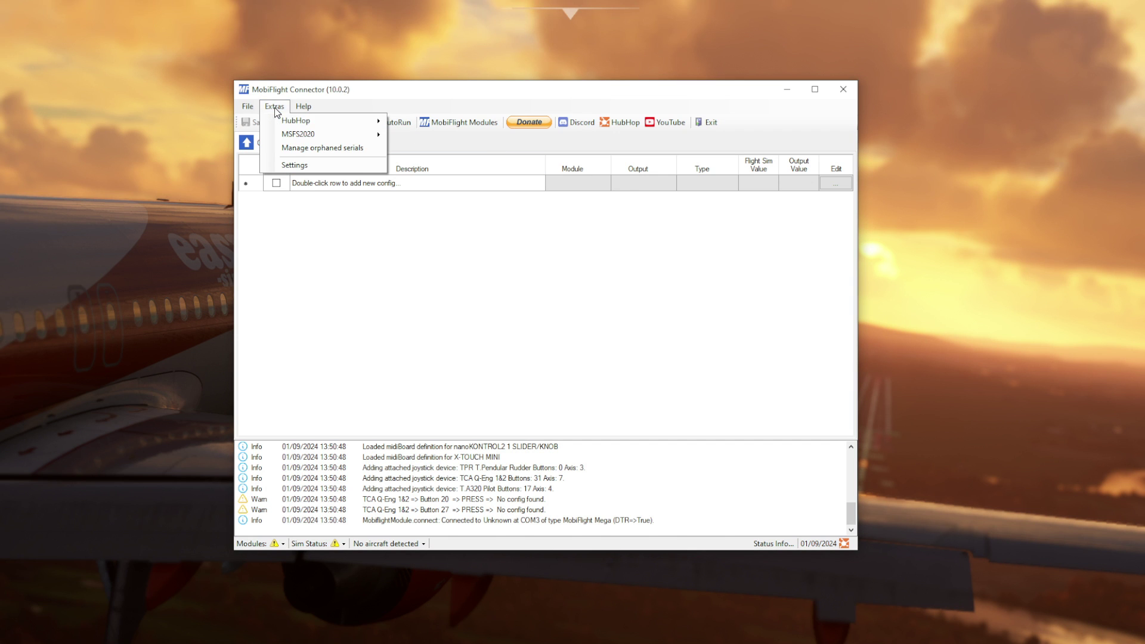
left_click(291, 164)
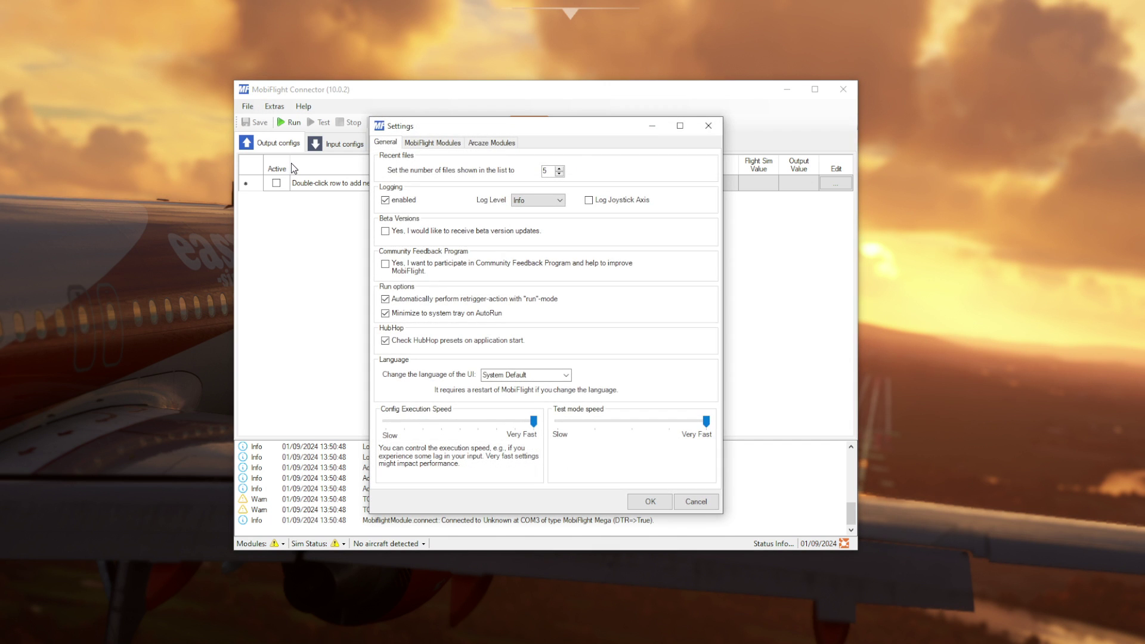
left_click(385, 299)
left_click(650, 503)
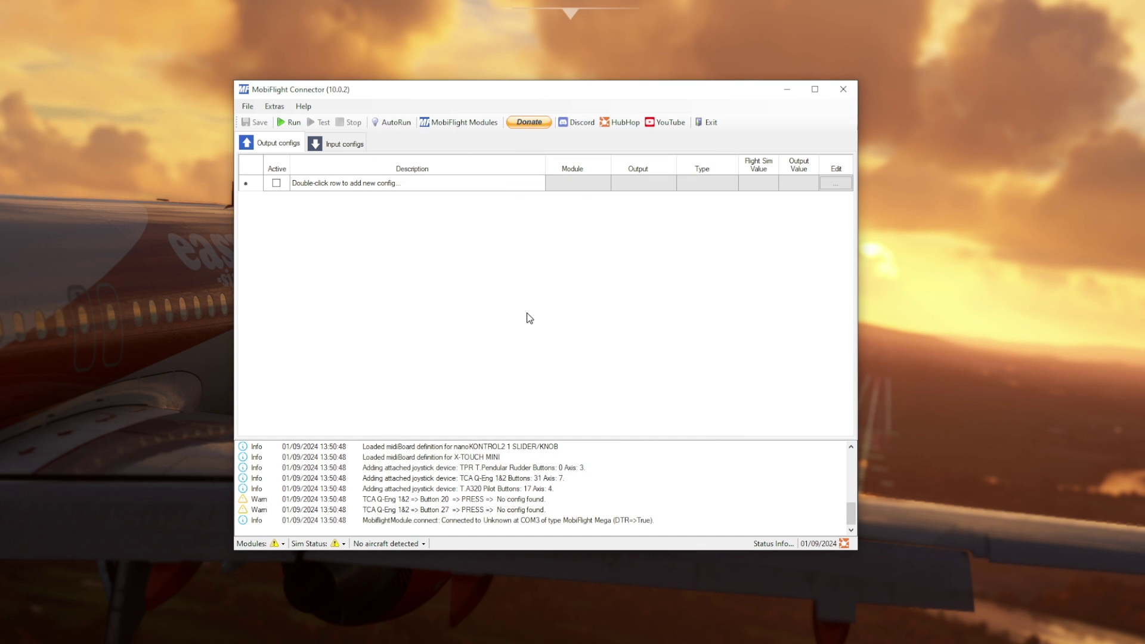
Update MobiFlight Connector to BETA version 10.0.2.3 through Help > Check for update
left_click(304, 106)
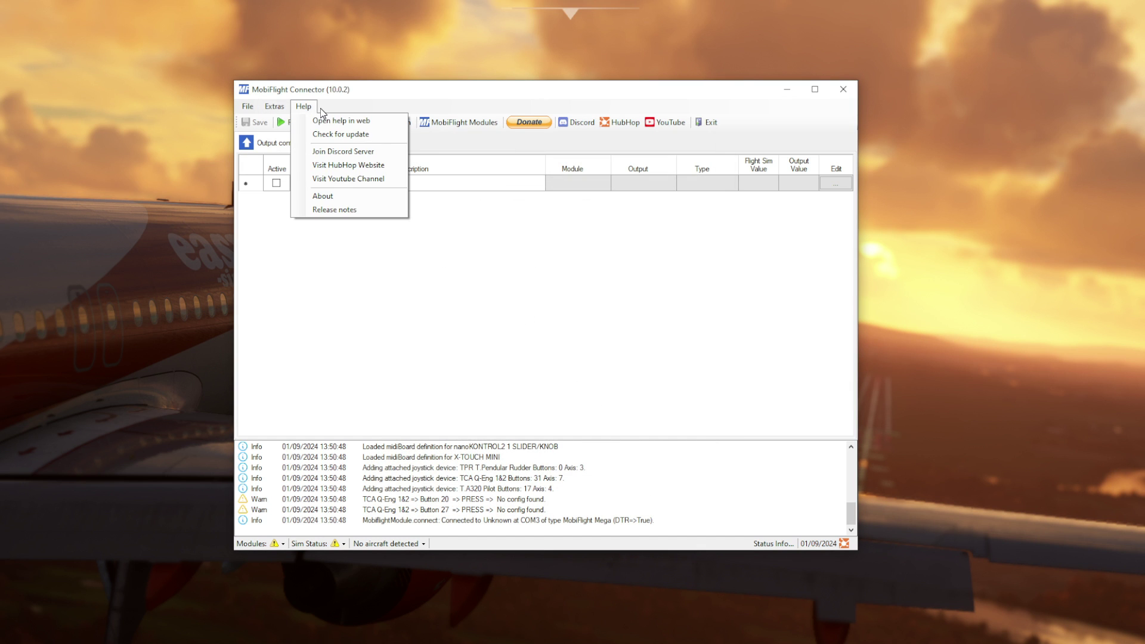
left_click(373, 137)
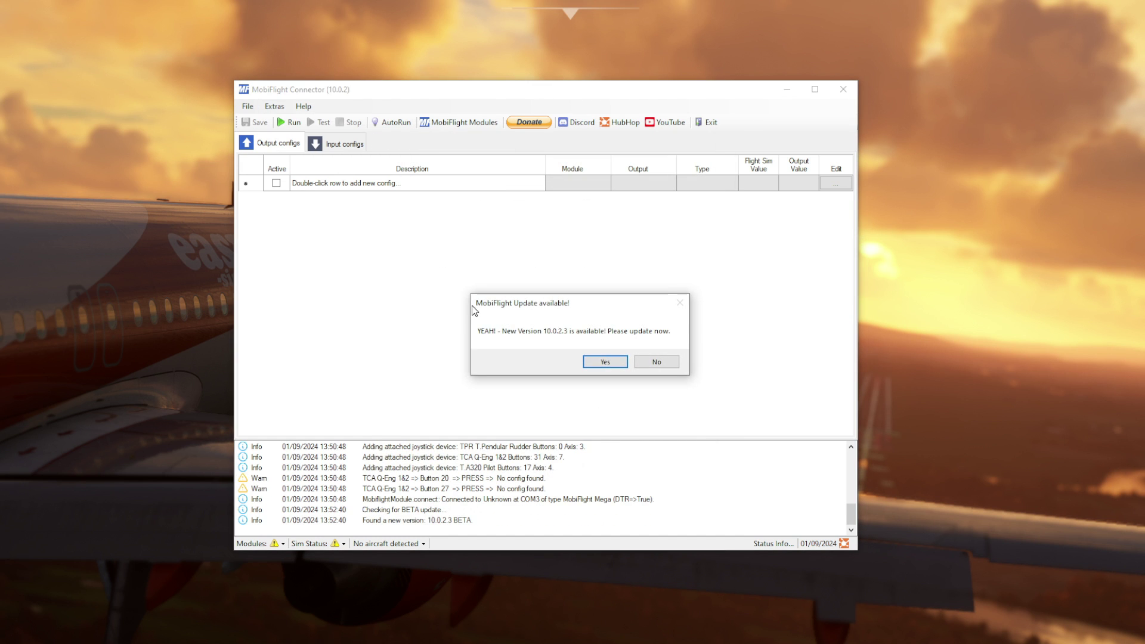
left_click(610, 362)
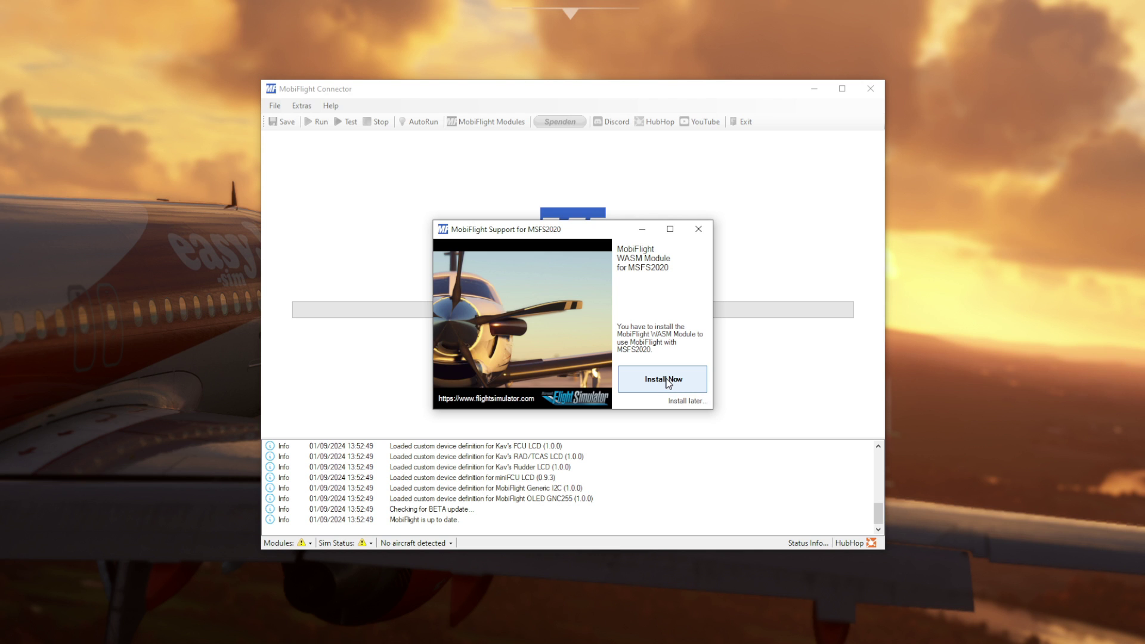
Install the WASM module, acknowledge it is up to date, and decline the community feedback program
left_click(666, 382)
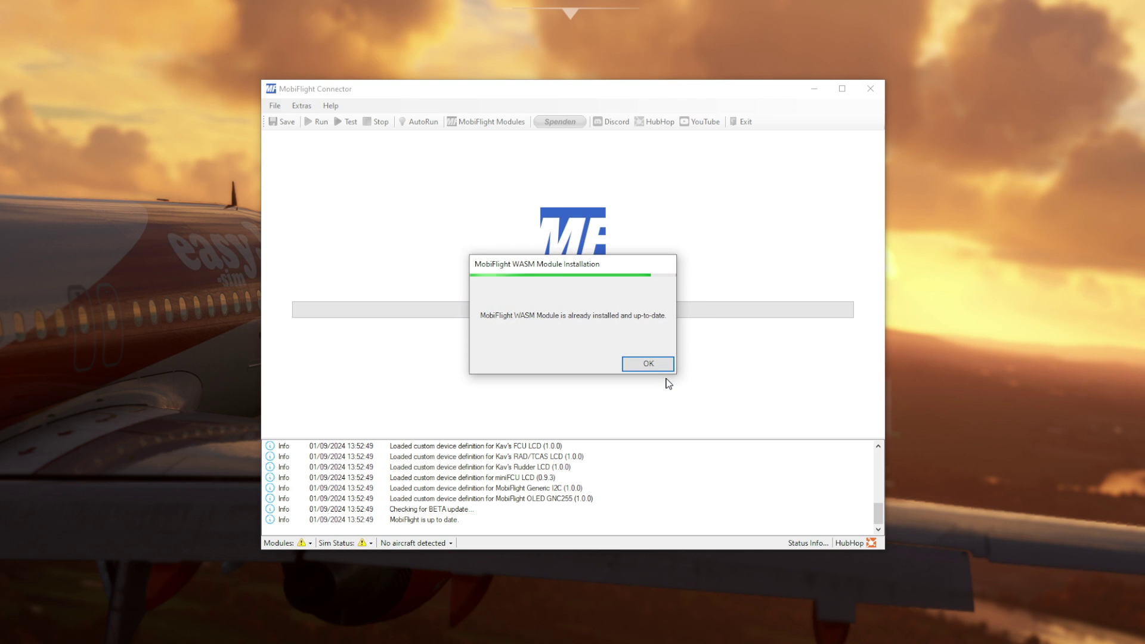
left_click(643, 364)
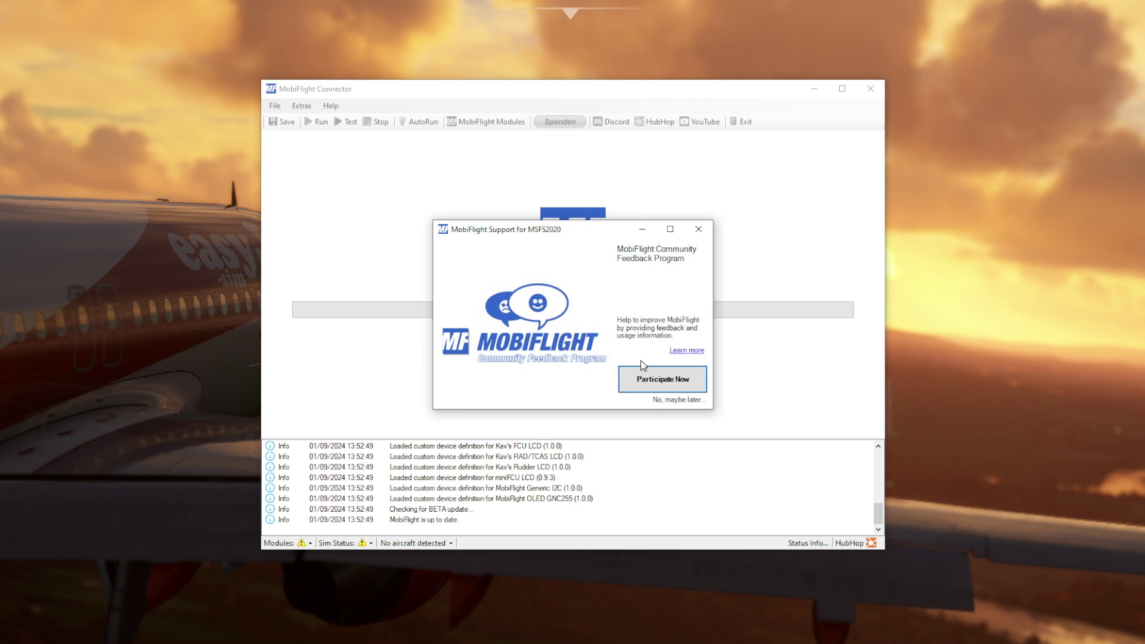
left_click(683, 400)
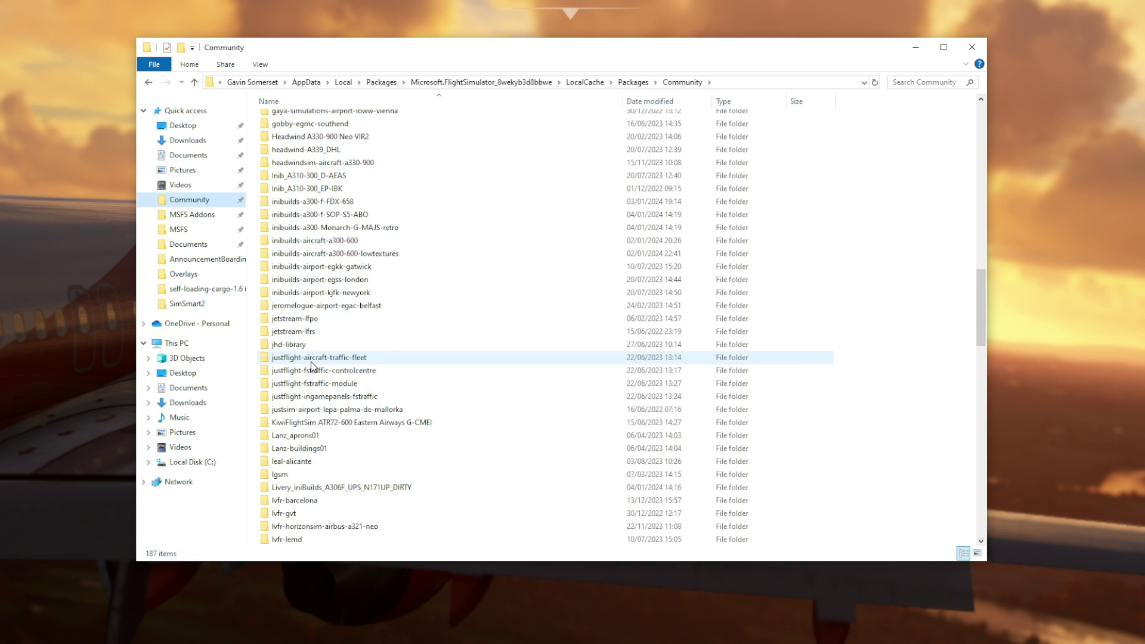
Confirm mobiflight-event-module is in the Community folder, then close that File Explorer window
scroll(310, 361, "down", 20)
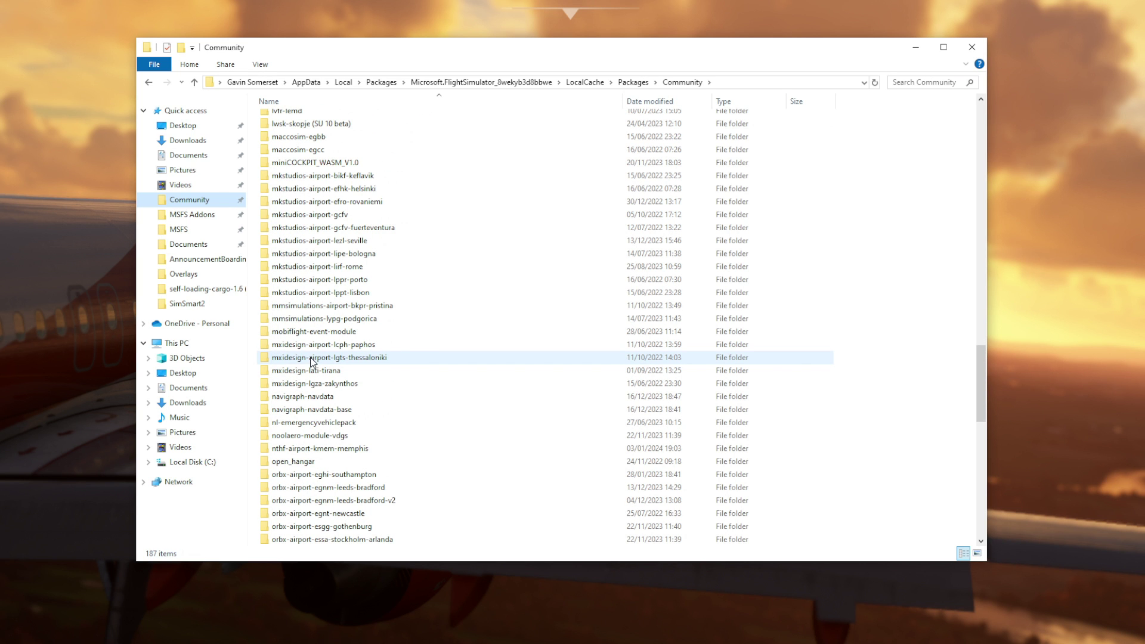
left_click(379, 335)
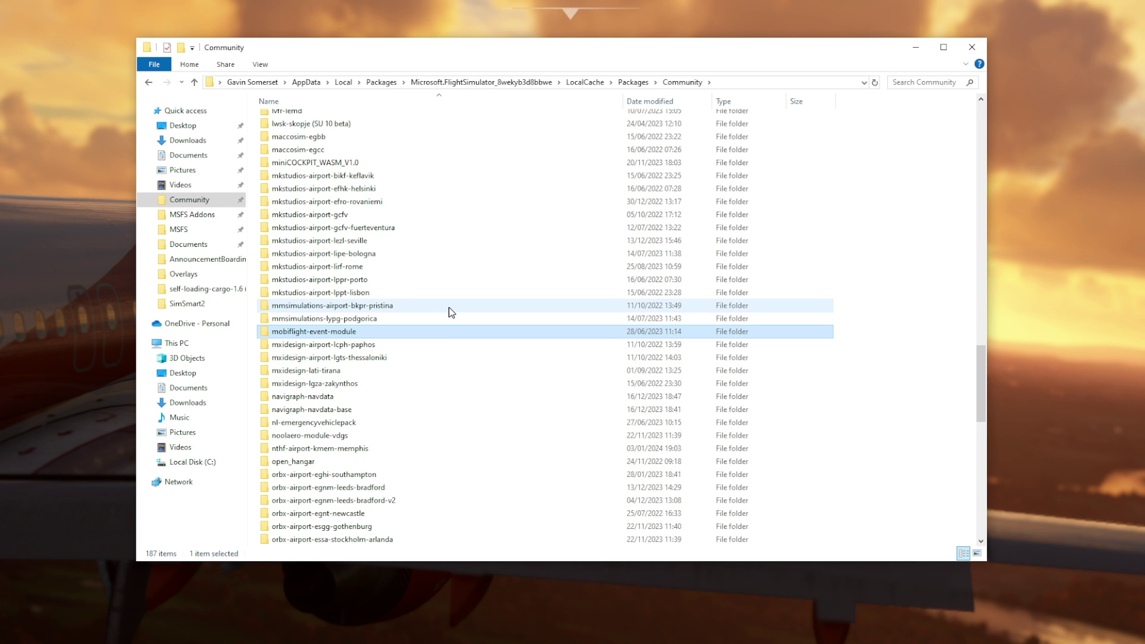
left_click(972, 48)
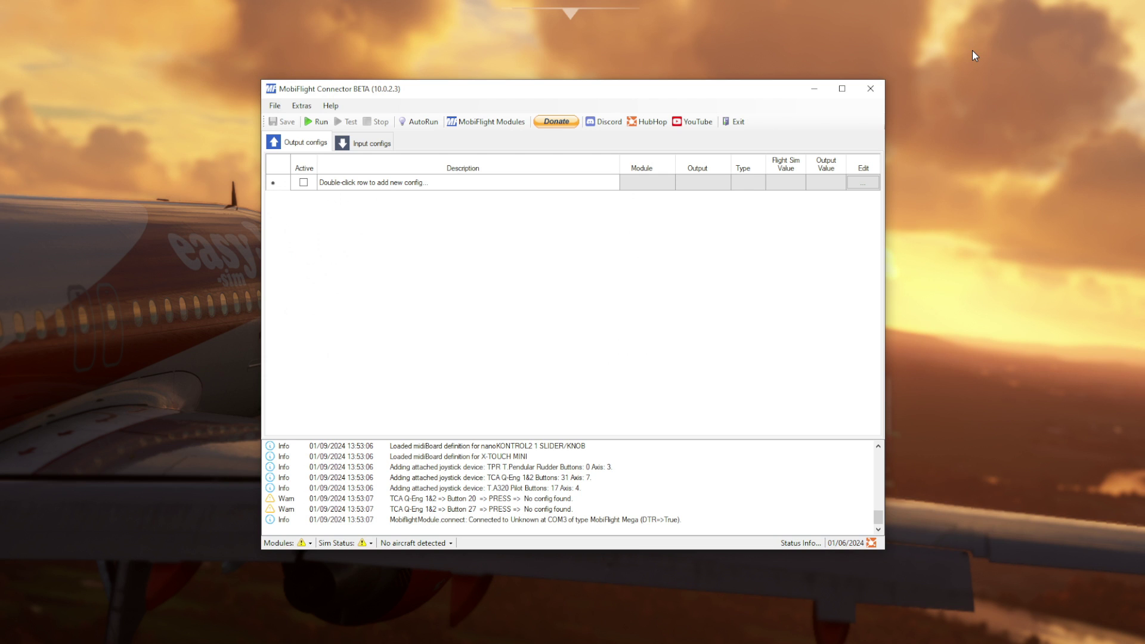
Flash miniCOCKPIT miniFCU firmware to the COM3 board and upload its default configuration
left_click(468, 126)
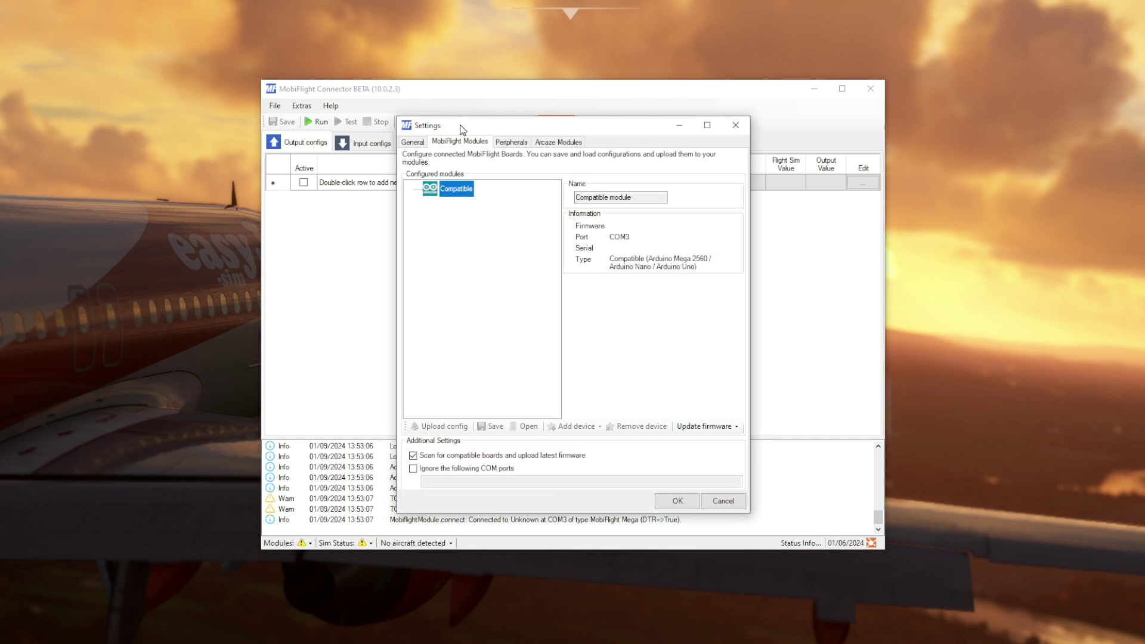
right_click(449, 192)
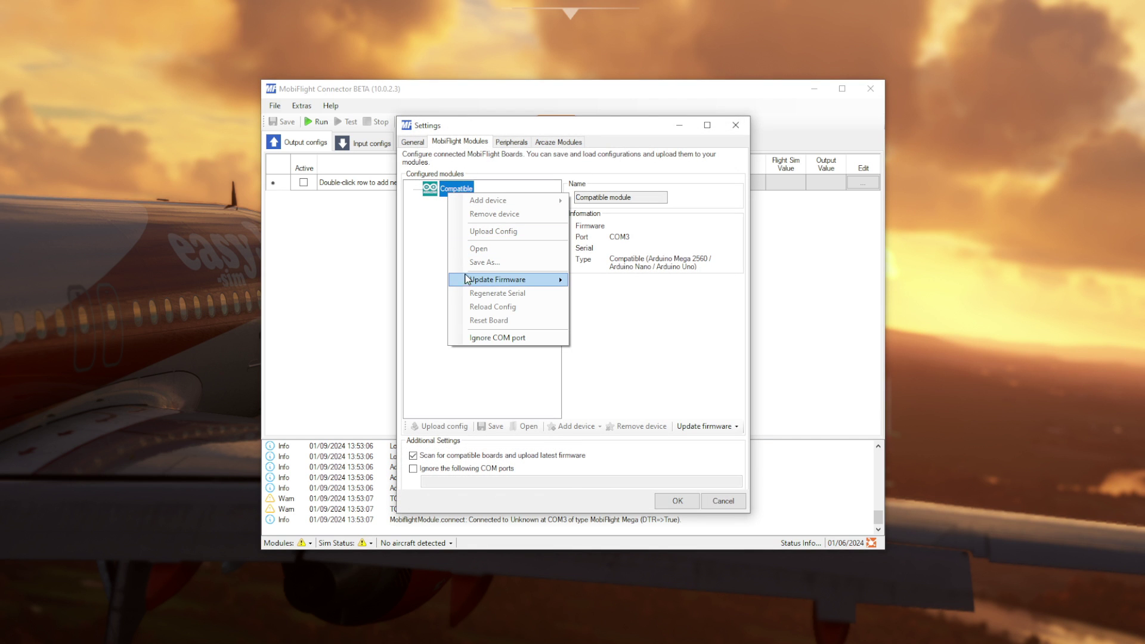
mouse_move(467, 281)
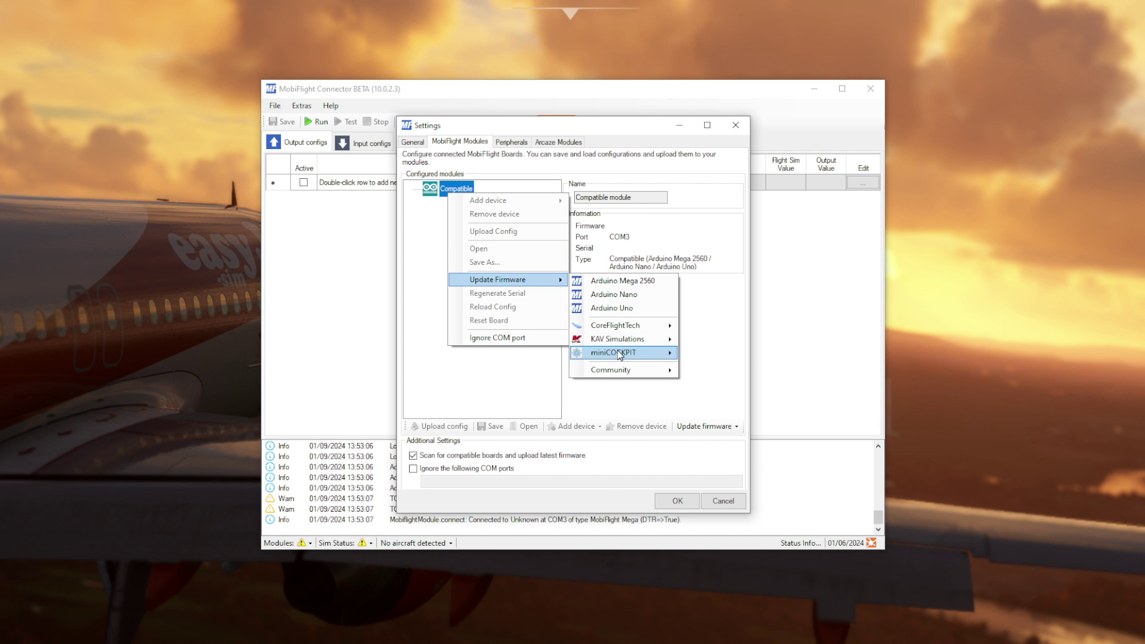
mouse_move(617, 349)
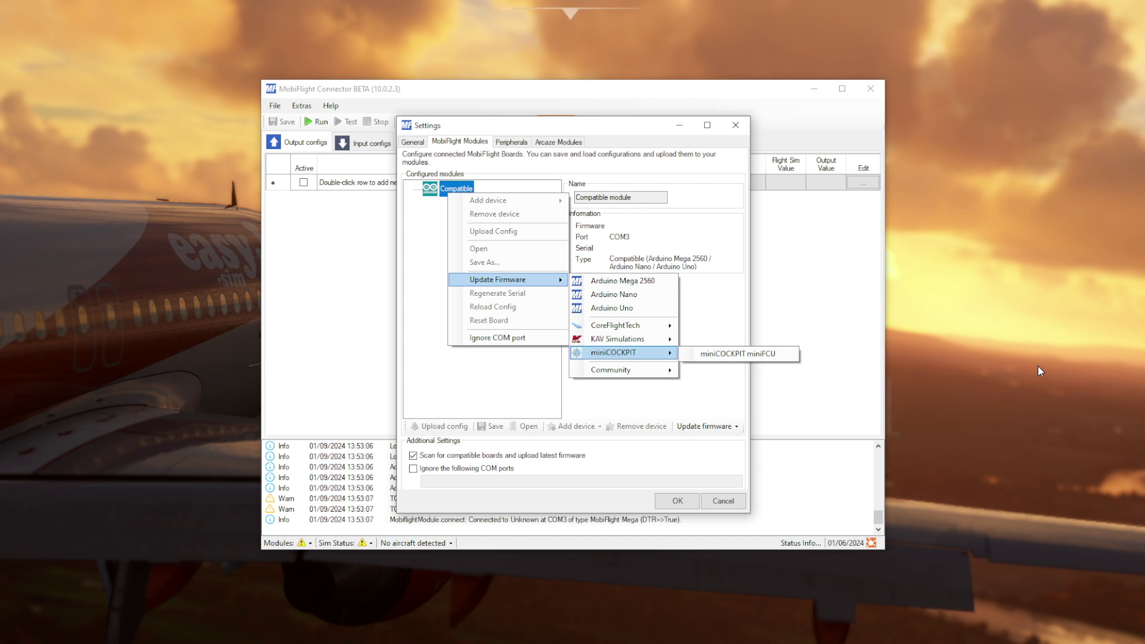
left_click(742, 352)
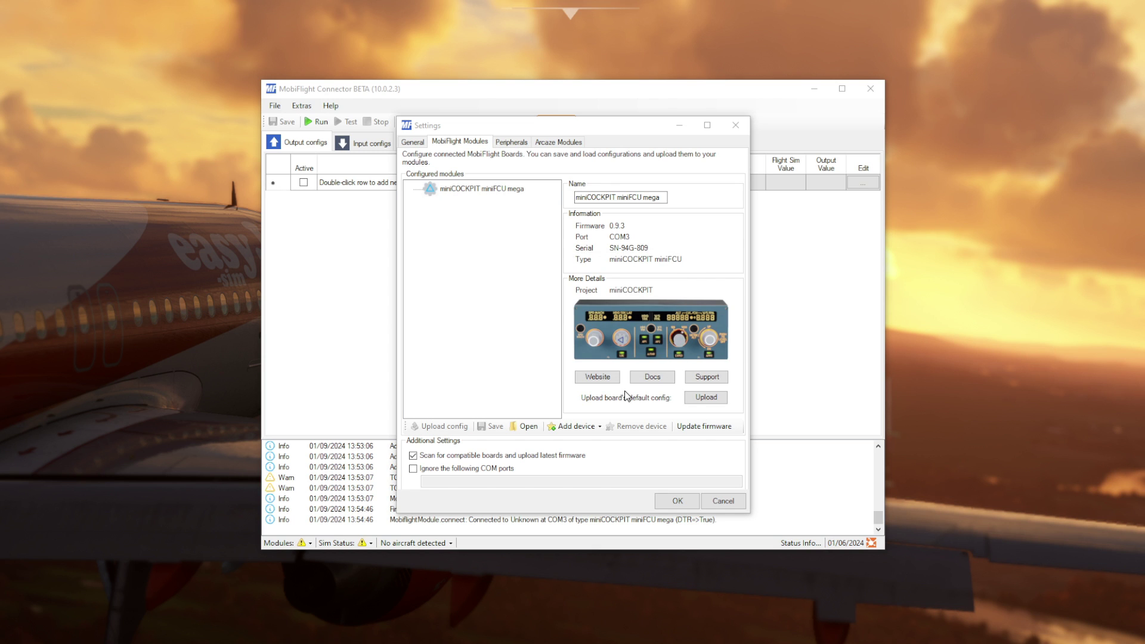
left_click(705, 397)
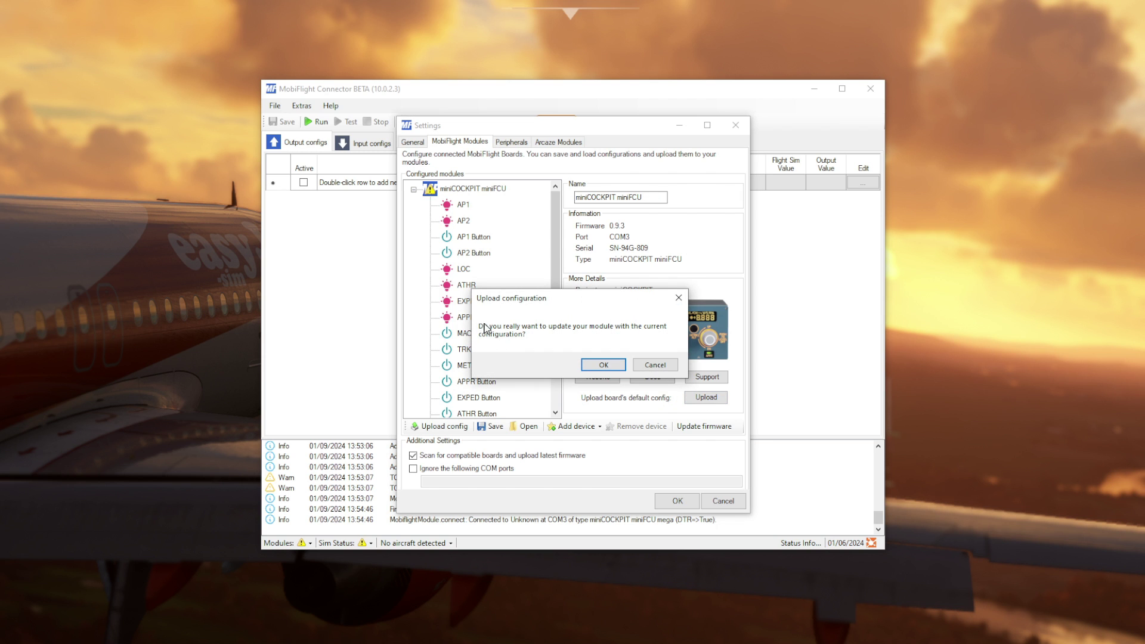
left_click(597, 365)
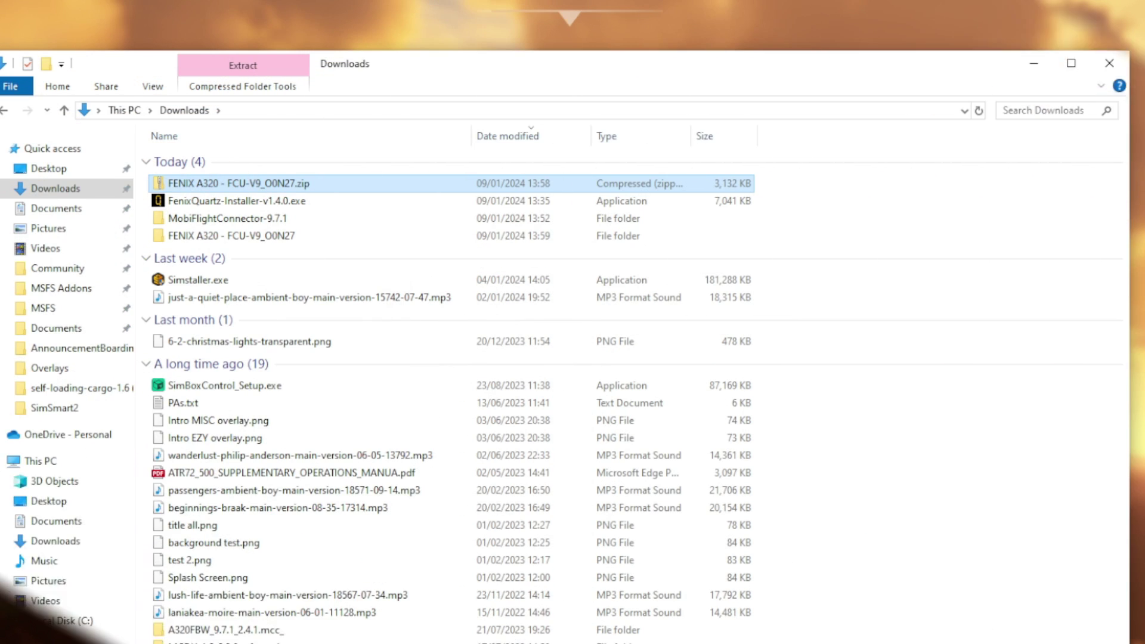
Open the FENIX A320 - FCU-V9_O0N27 folder in Downloads to view its MCC files
double_click(209, 236)
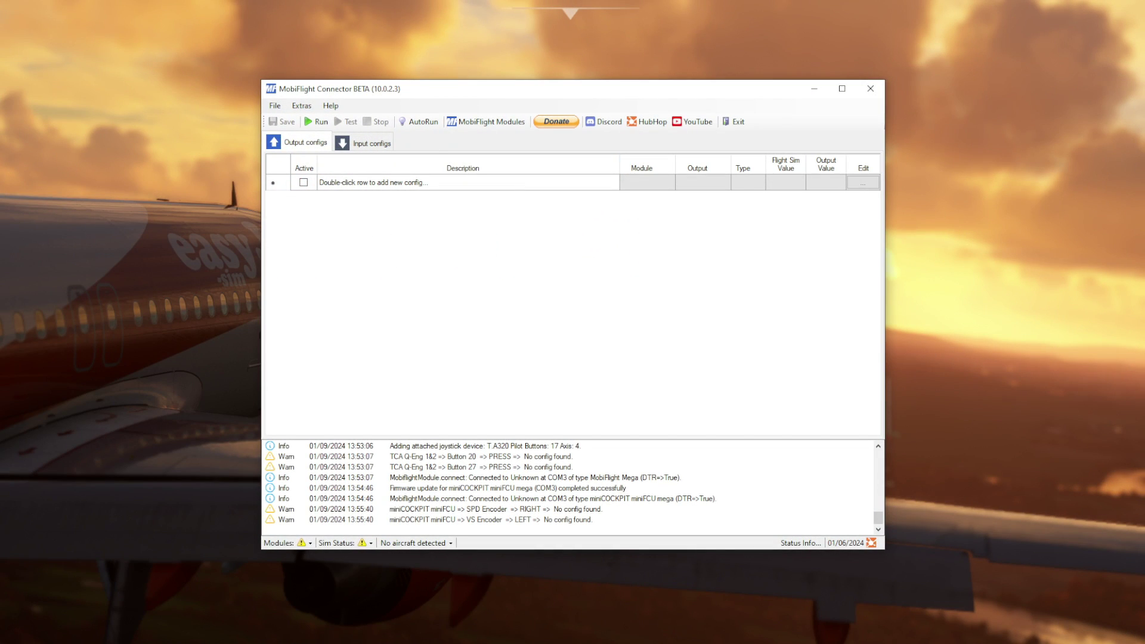
Load FENIX A320 - FCU-V9 (NO ENCODER TIMERS).mcc from the FENIX A320 - FCU-V9_O0N27 folder
left_click(274, 109)
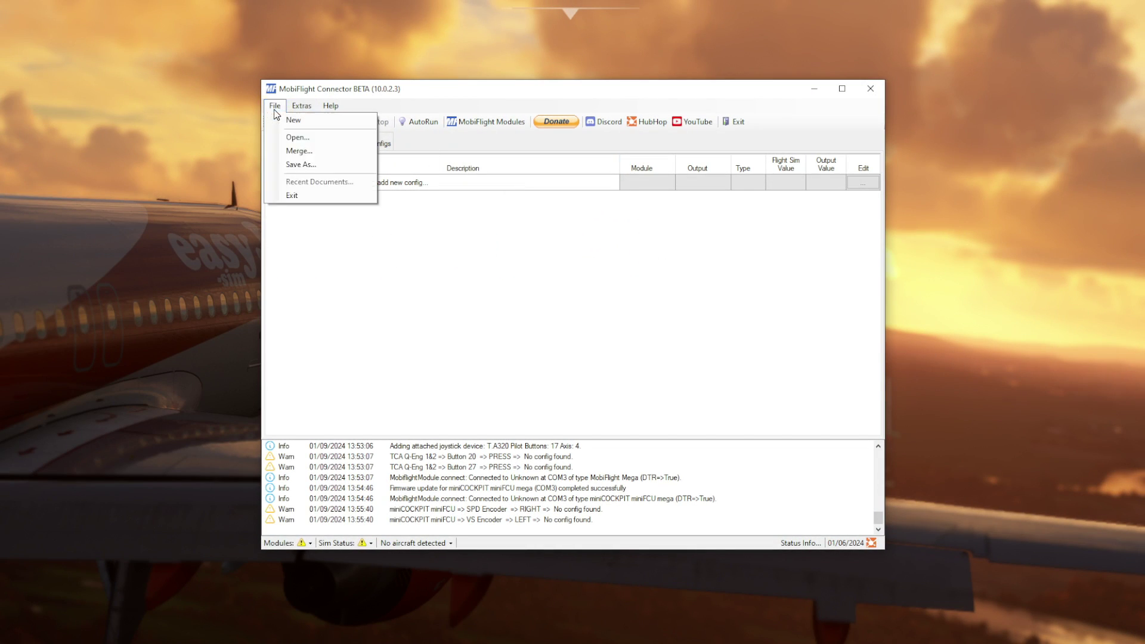
left_click(288, 137)
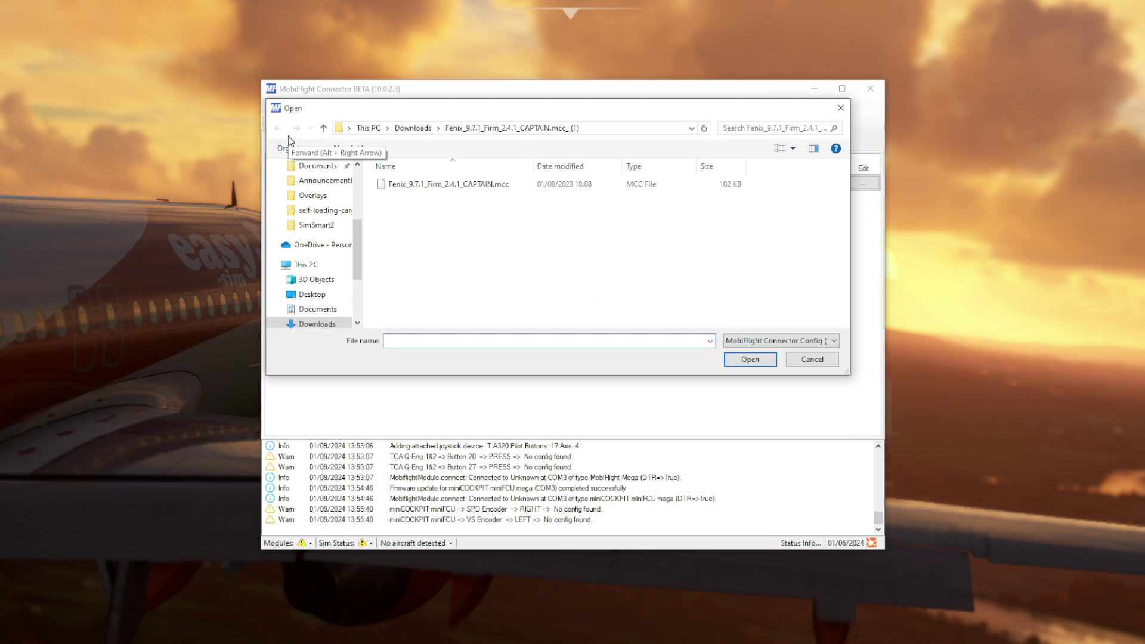
left_click(414, 128)
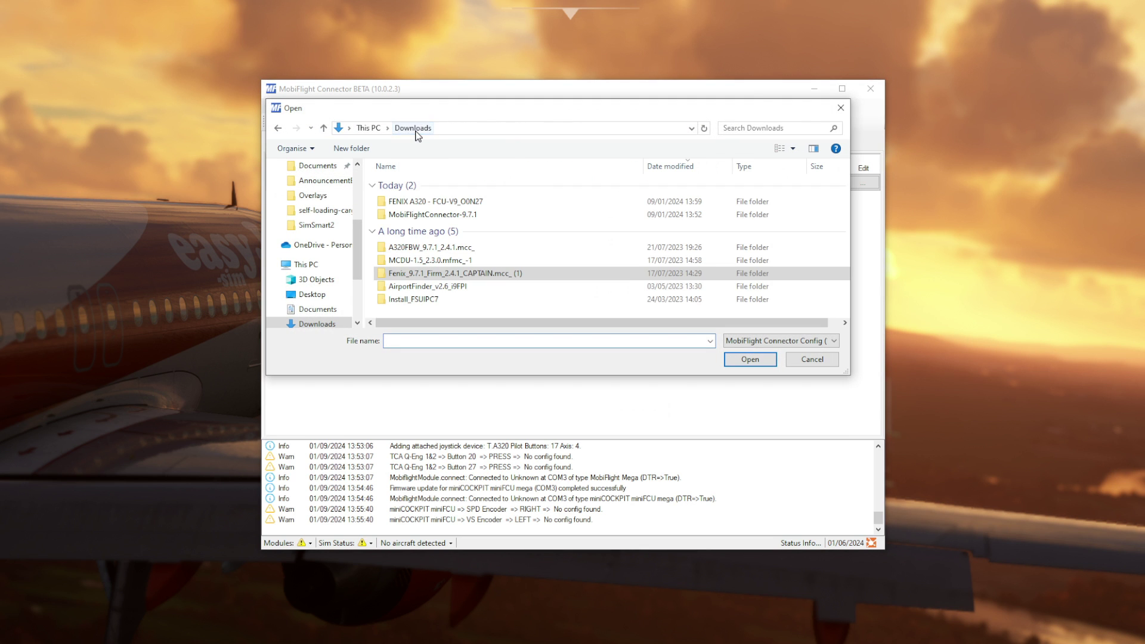
double_click(411, 203)
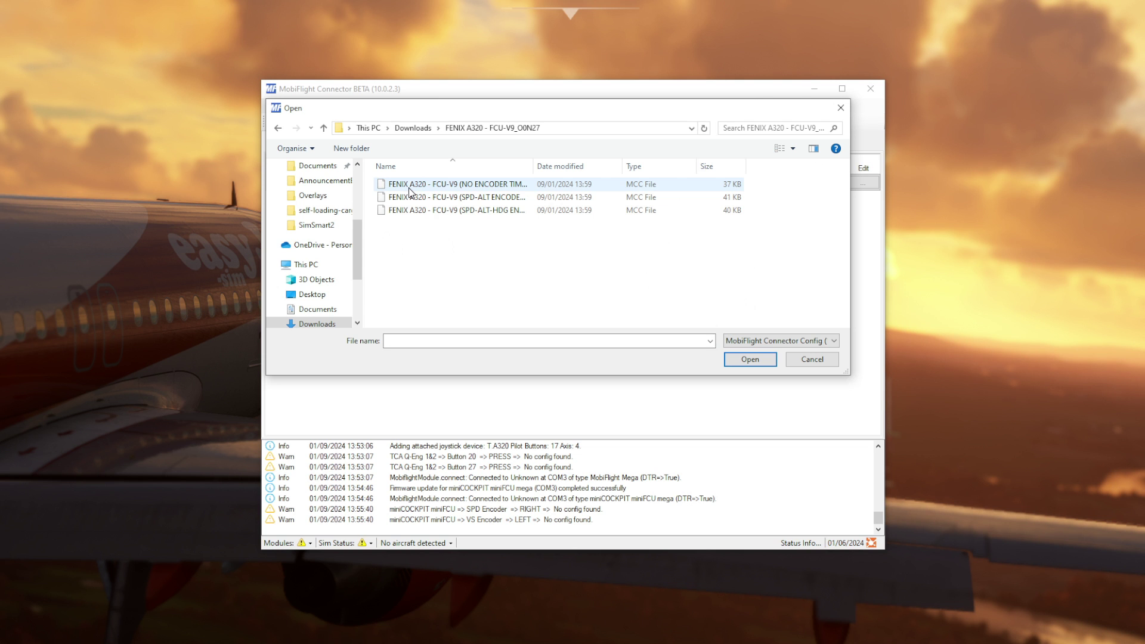
double_click(409, 186)
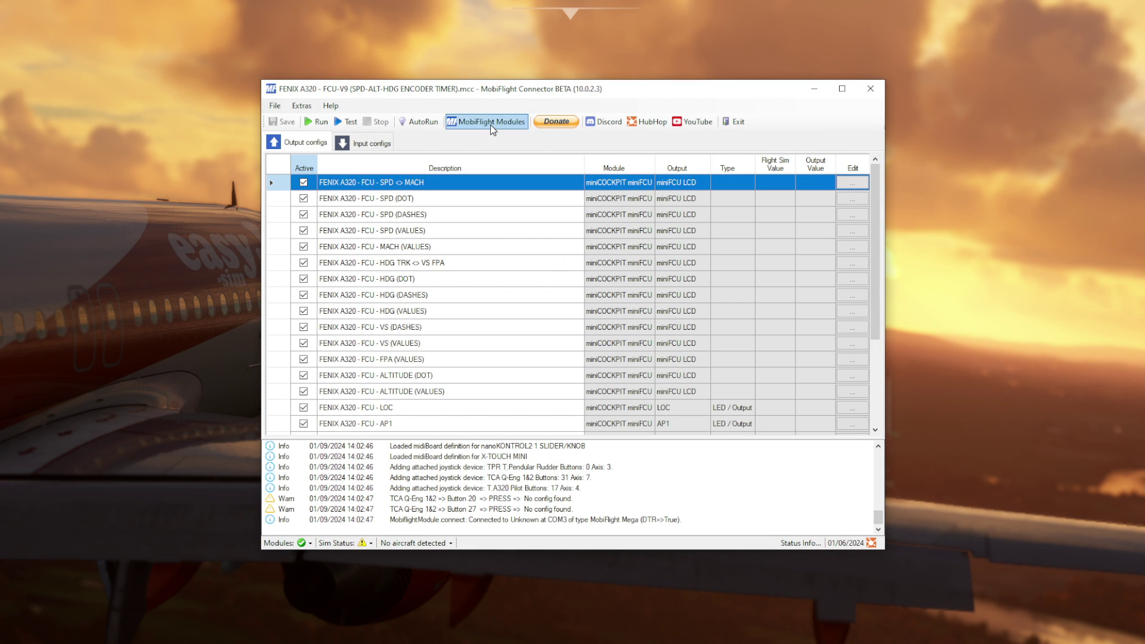
Upload the loaded FCU-V9 configuration to the miniCOCKPIT miniFCU module and confirm completion
left_click(490, 123)
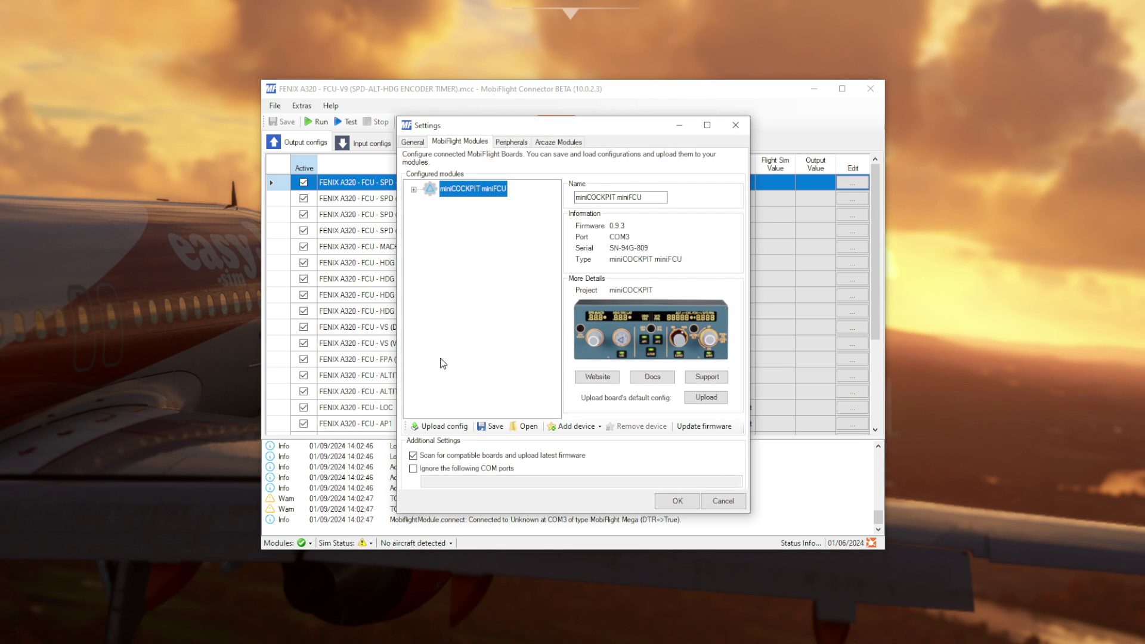
key("Right")
scroll(440, 395, "down", 10)
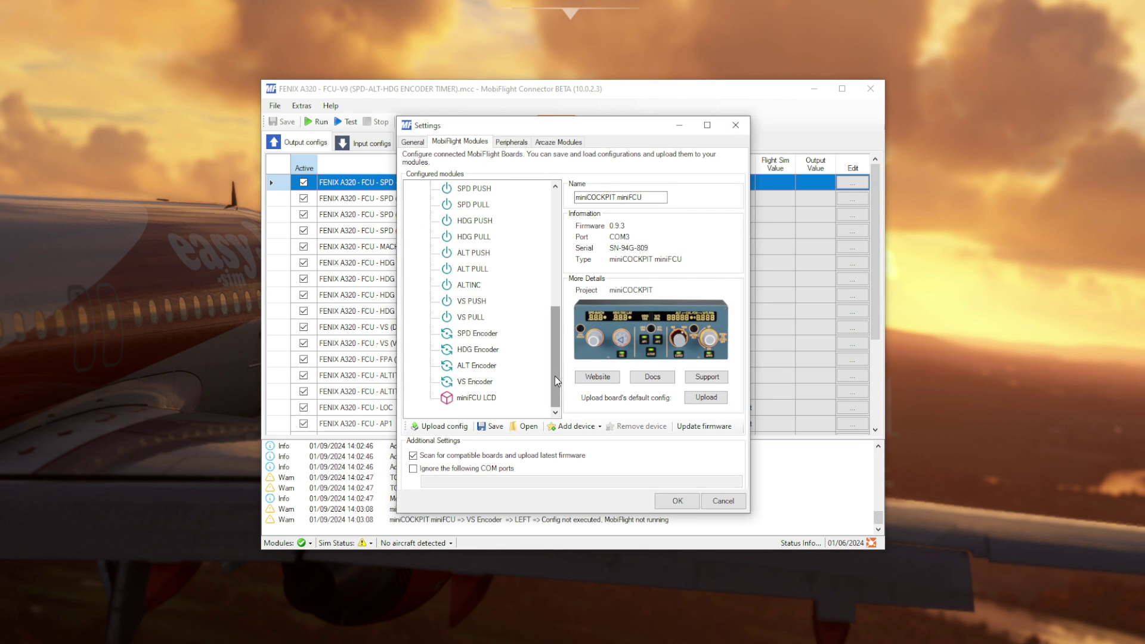
left_click(453, 427)
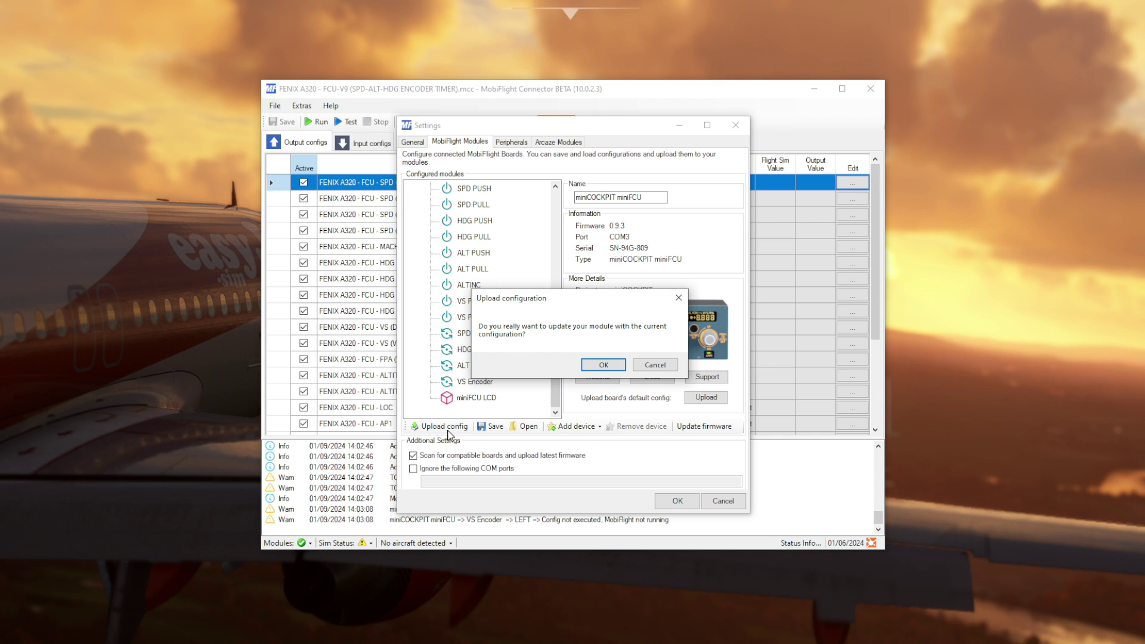
left_click(604, 368)
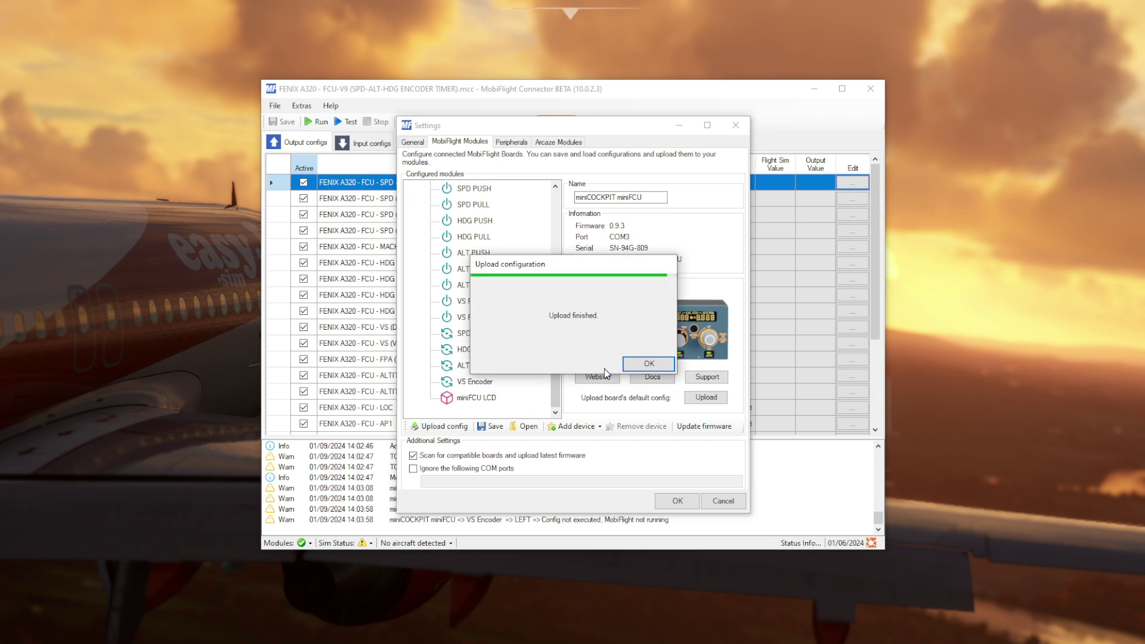
key("Return")
key("Return")
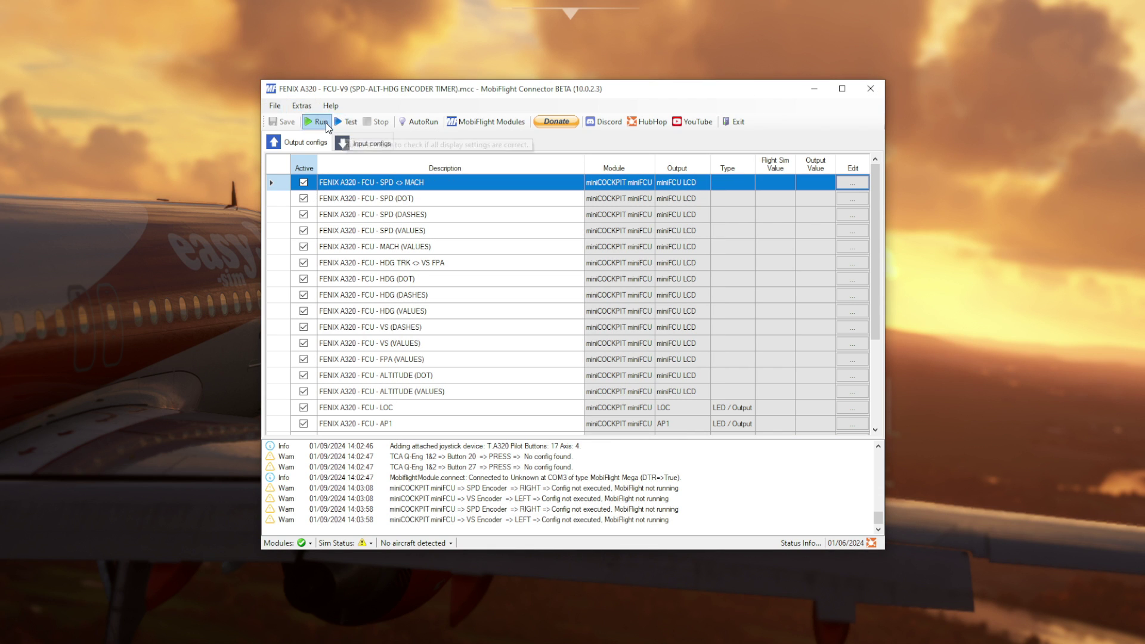
Start running the loaded Fenix A320 FCU configuration from the toolbar's Run button
left_click(344, 123)
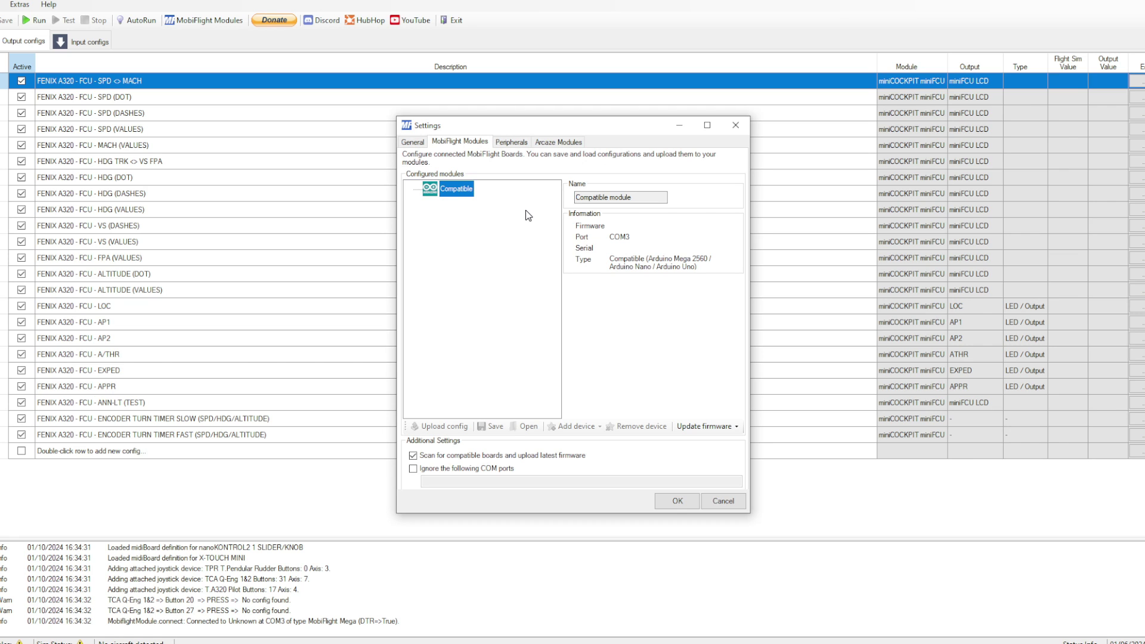
Bring up the actions, including Reset Board, for the Compatible module on COM3
right_click(446, 195)
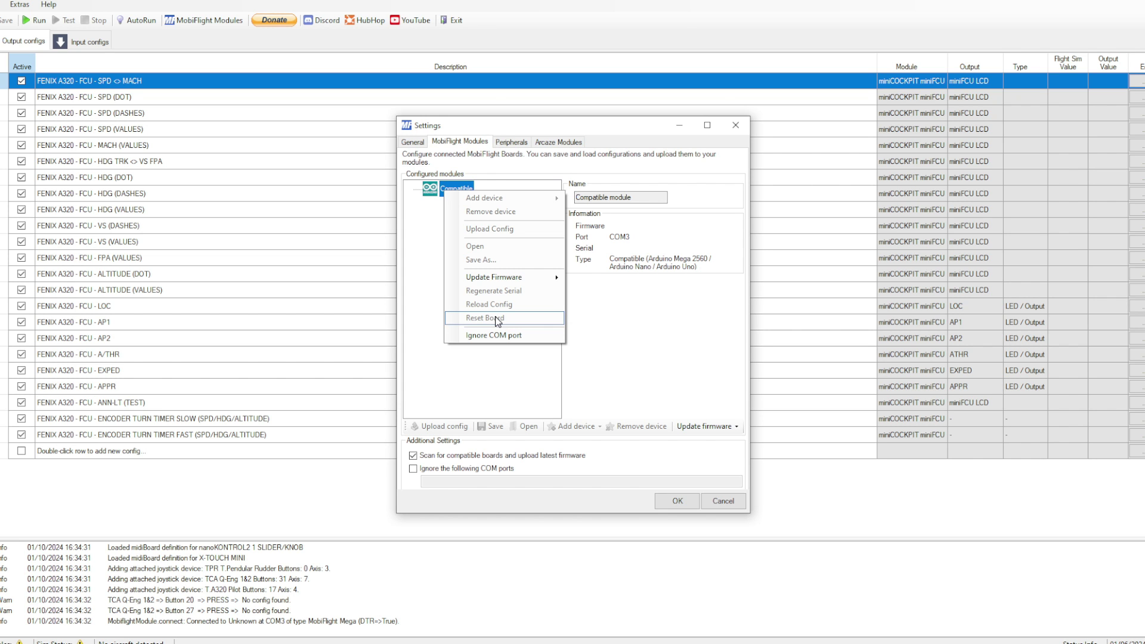
Cancel the MobiFlight module settings without applying any changes
left_click(724, 504)
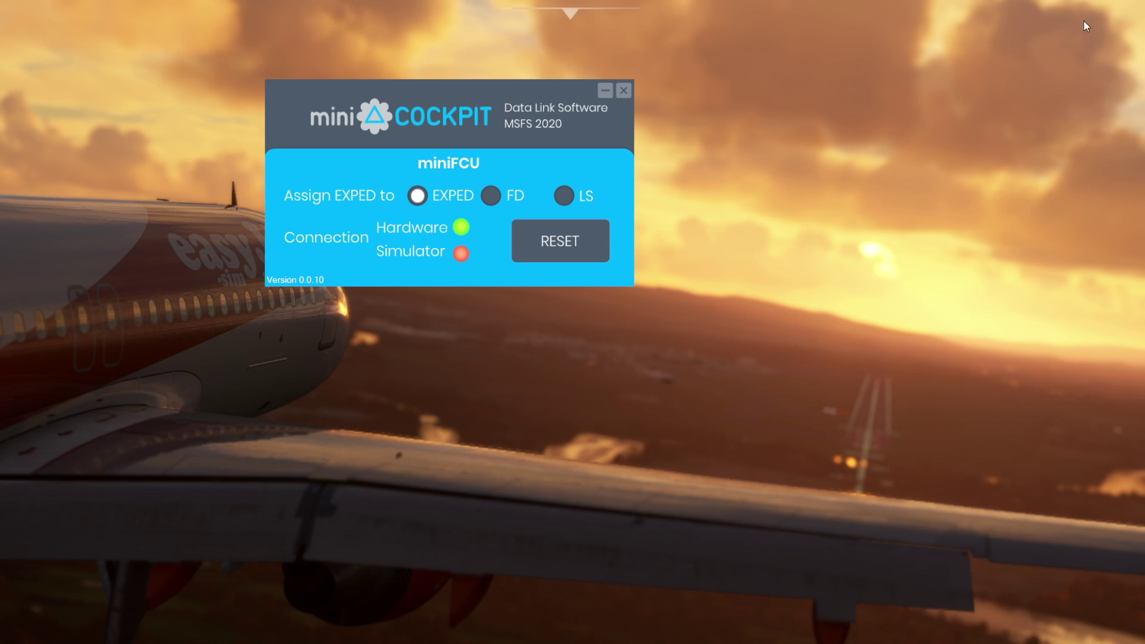